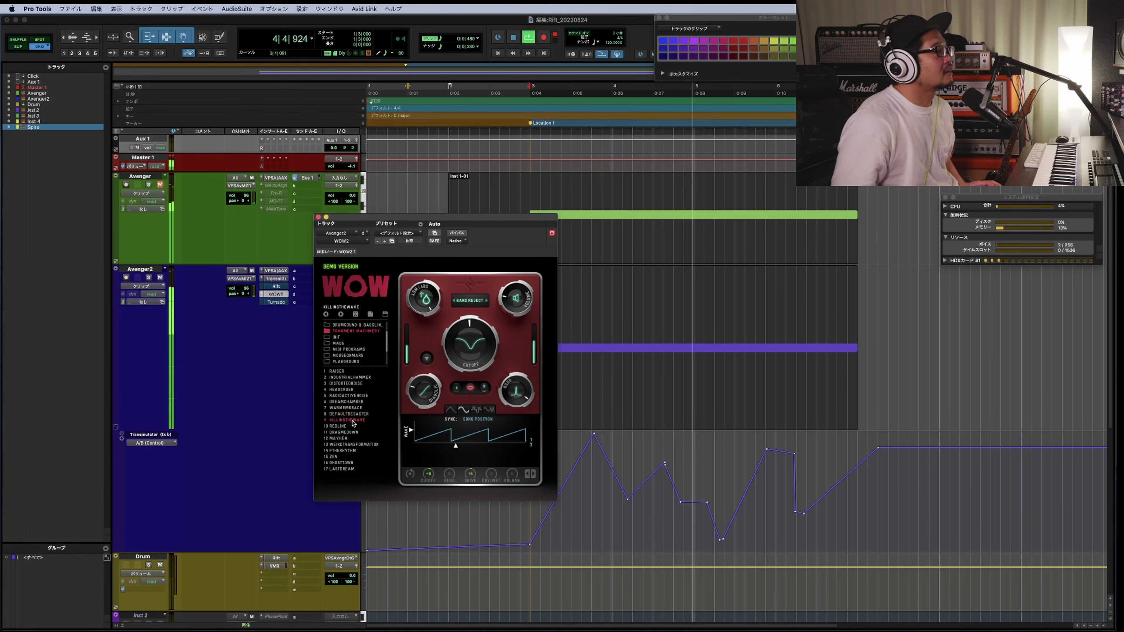
Load the KillingTheWave preset in the Avenger2 track's WOW2 plug-in and stop playback
{"action": "left_click", "coordinate": [354, 419]}
{"action": "key", "text": "space"}
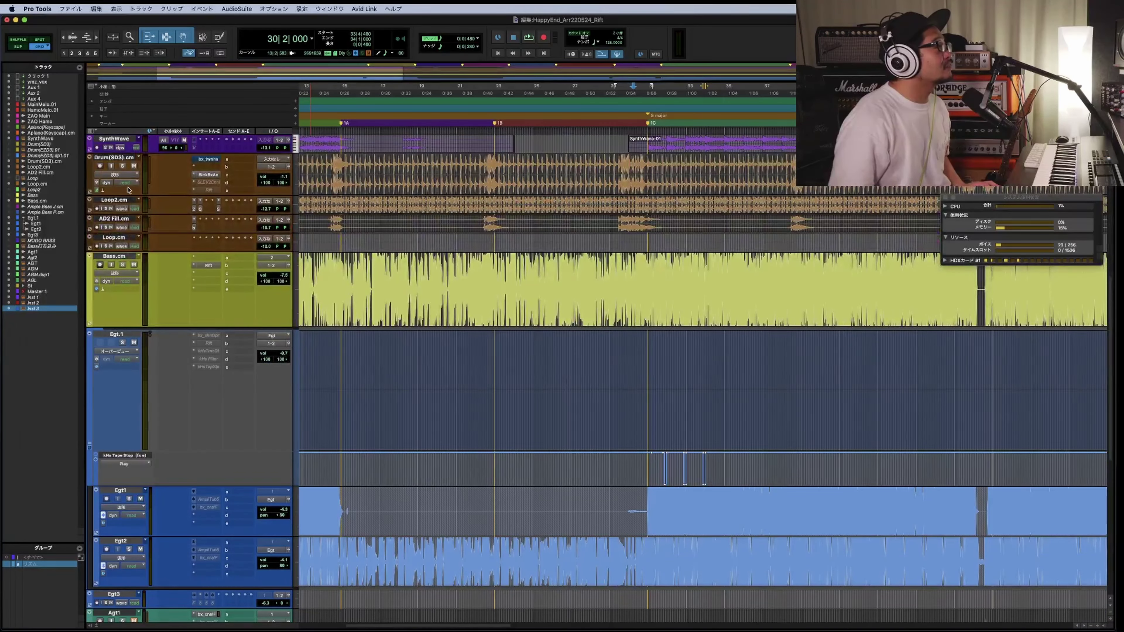
Solo and play the Drum(SD3).cm track, increase its track height, and open its WOW2 insert
{"action": "left_click", "coordinate": [123, 166]}
{"action": "key", "text": "space"}
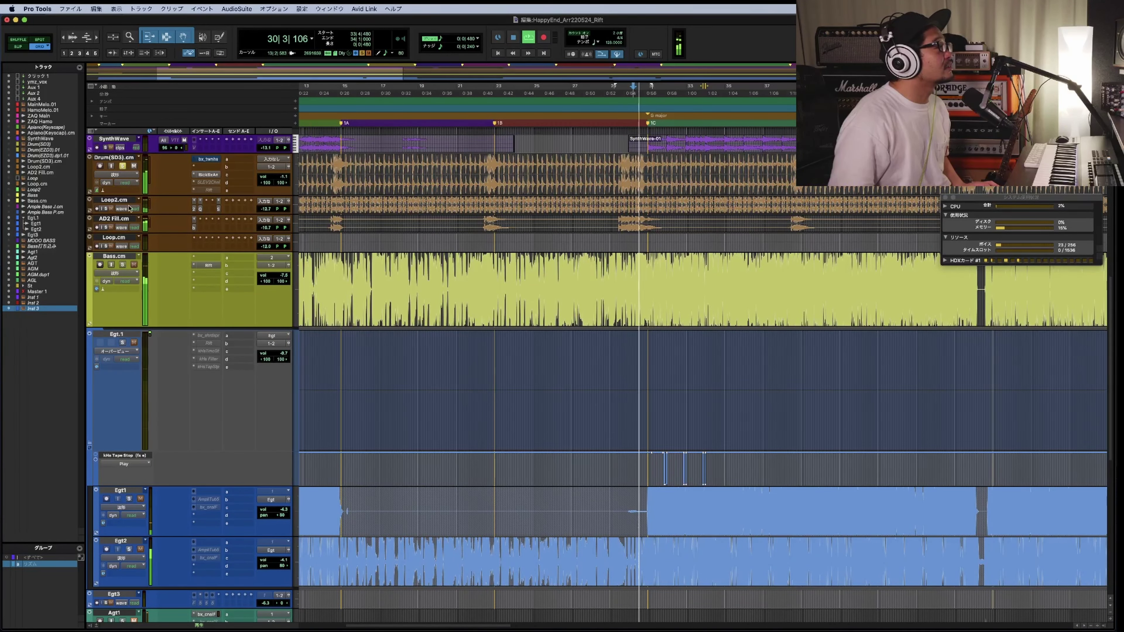
{"action": "left_click_drag", "start_coordinate": [128, 195], "coordinate": [127, 264]}
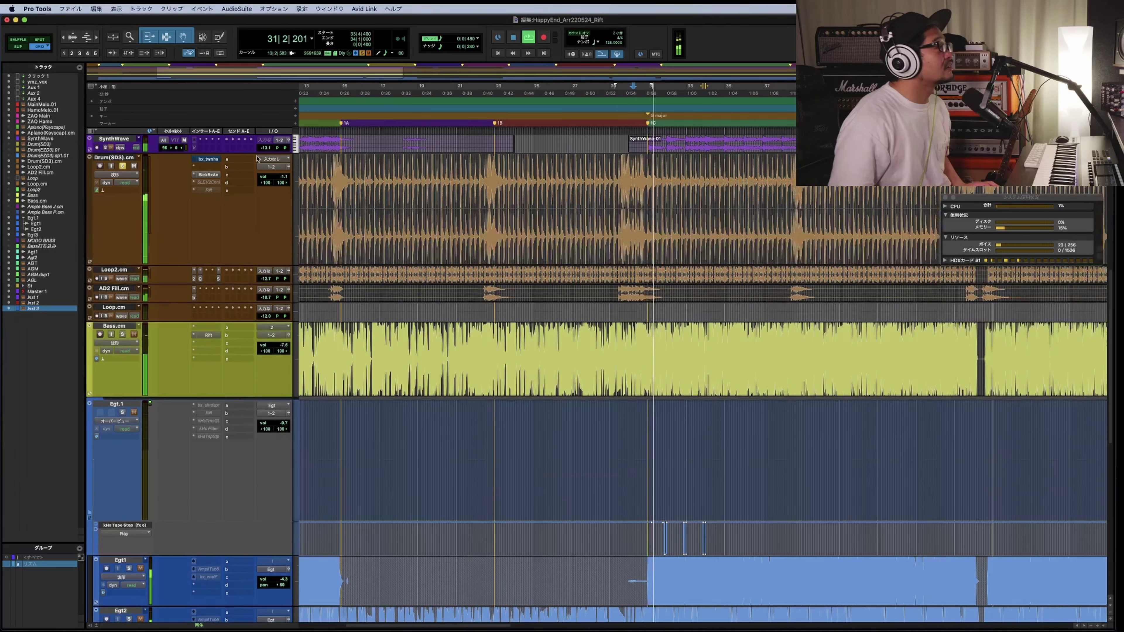
{"action": "left_click_drag", "start_coordinate": [217, 179], "coordinate": [217, 175]}
{"action": "left_click", "coordinate": [209, 174]}
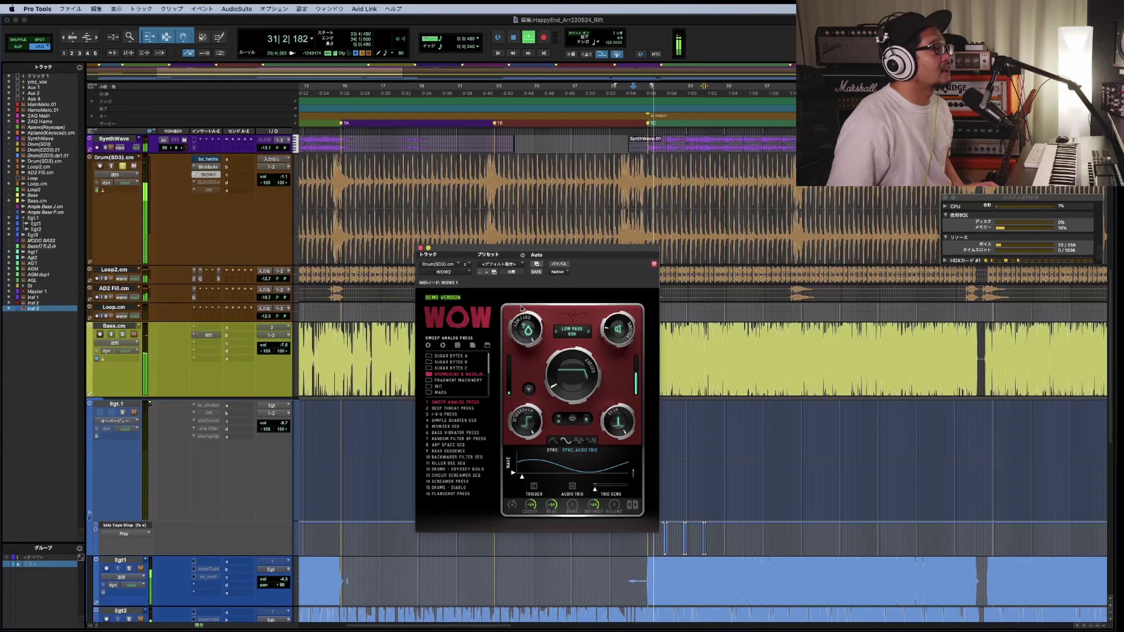
Audition WOW2's Drumsound & Bassline presets on the drums, including Bass Sequence and Drums - Diablo, ending with Flangenut Press, and close the plug-in
{"action": "left_click", "coordinate": [466, 410]}
{"action": "left_click", "coordinate": [463, 414]}
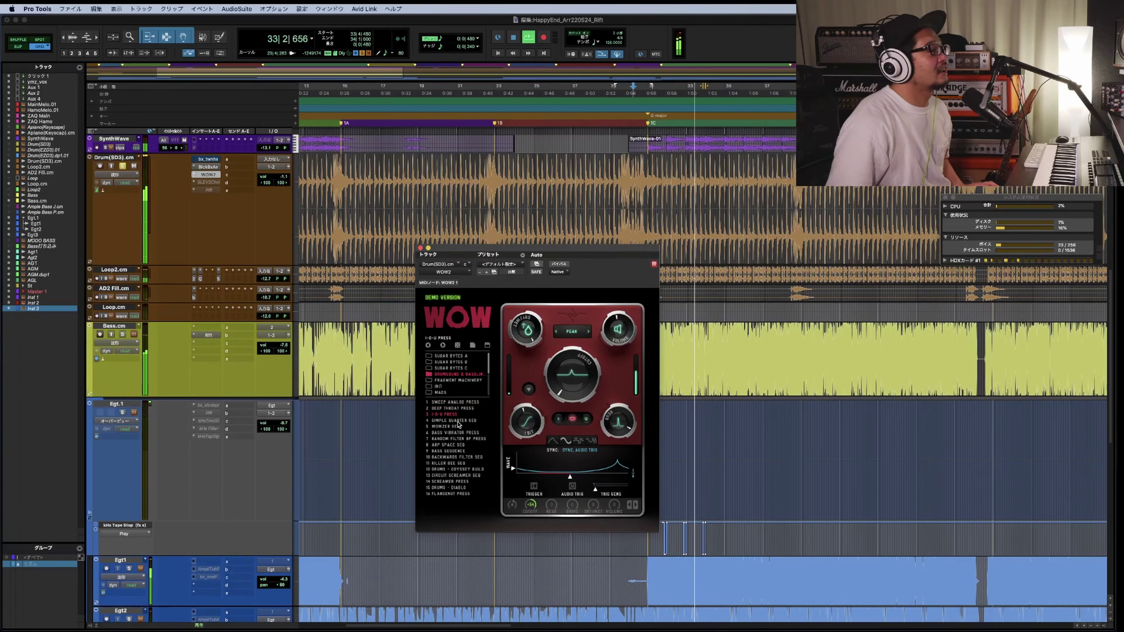
{"action": "left_click", "coordinate": [459, 427]}
{"action": "left_click", "coordinate": [457, 439]}
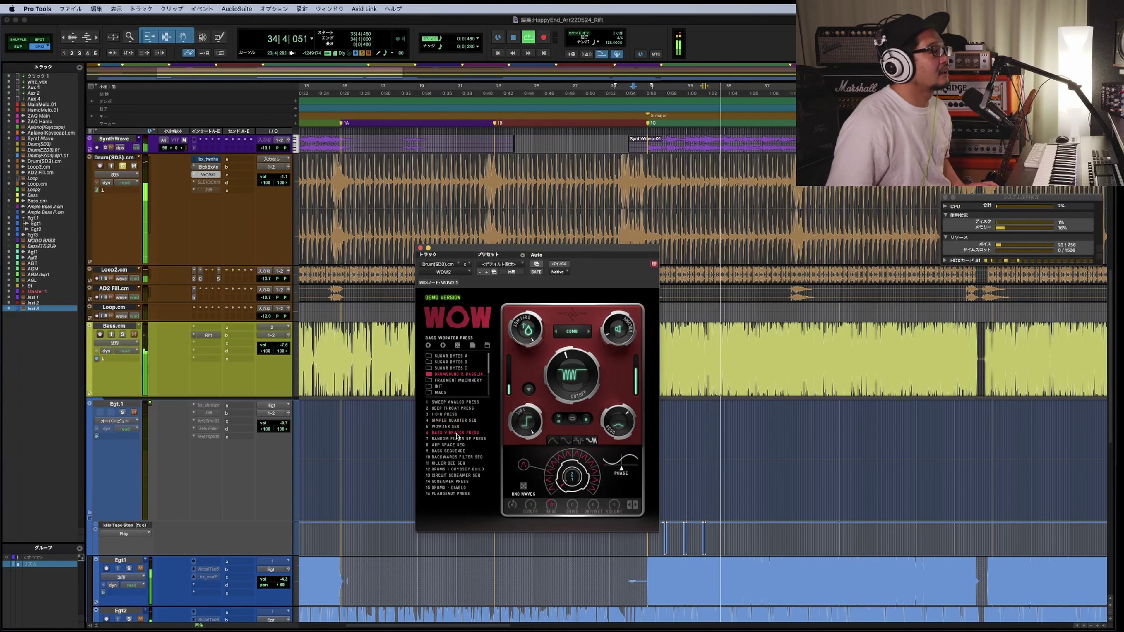
{"action": "left_click", "coordinate": [459, 452]}
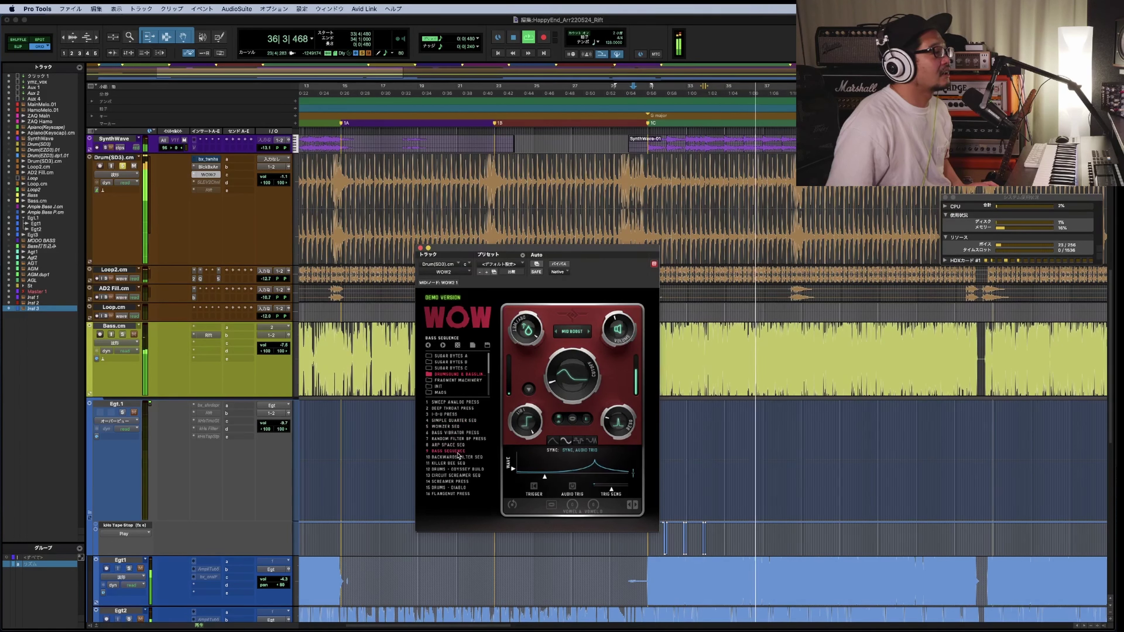
{"action": "left_click", "coordinate": [460, 463]}
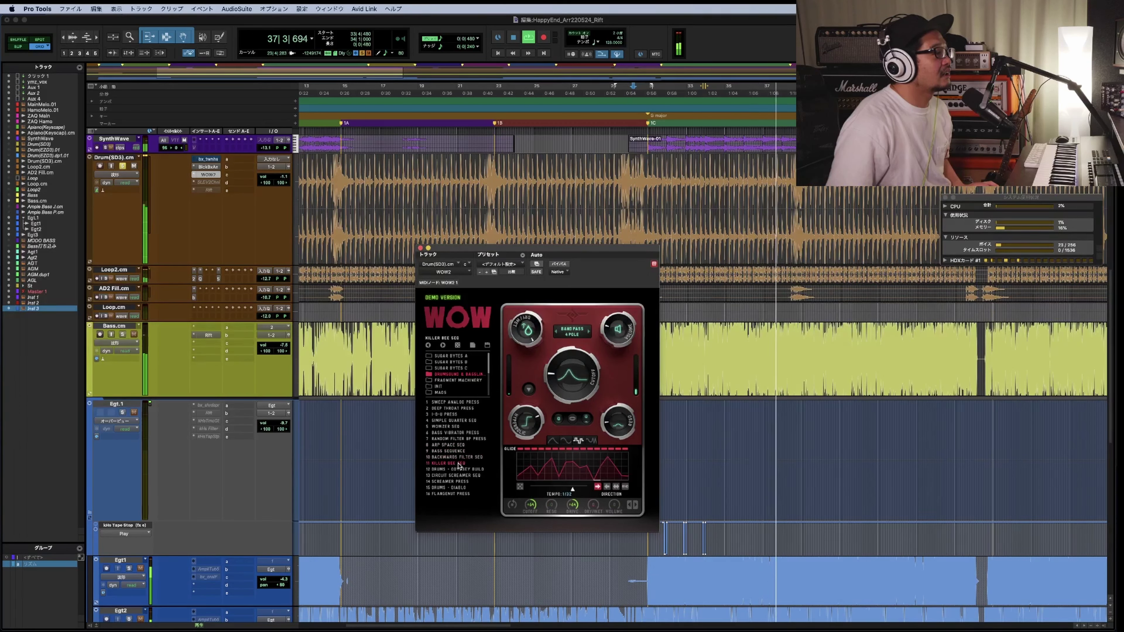
{"action": "left_click", "coordinate": [459, 470]}
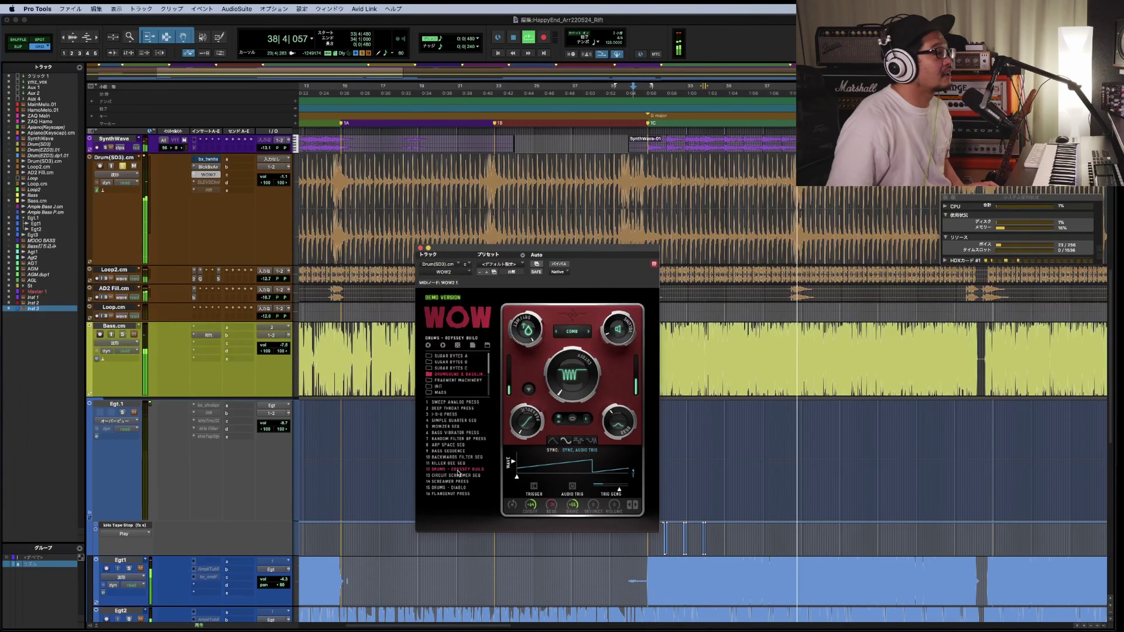
{"action": "left_click", "coordinate": [458, 476]}
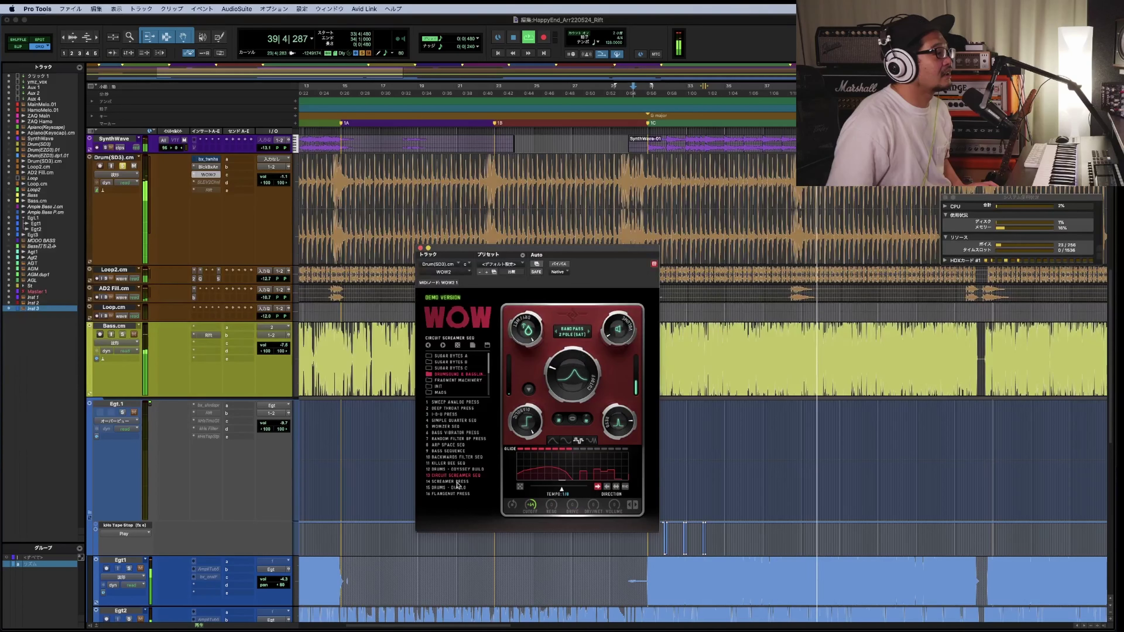
{"action": "left_click", "coordinate": [458, 488]}
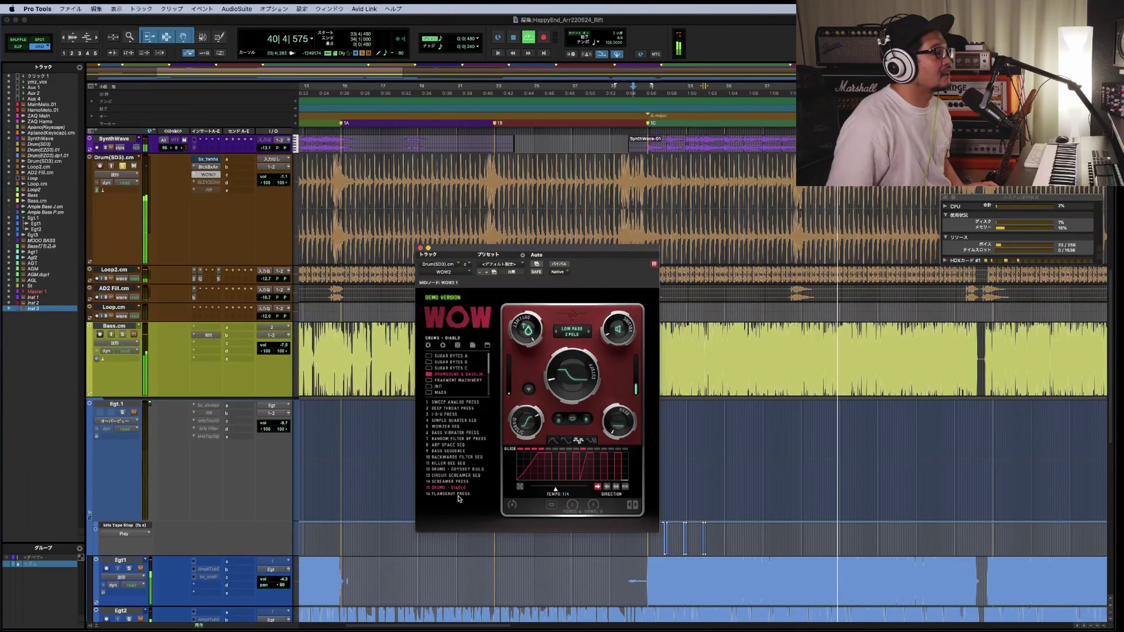
{"action": "left_click", "coordinate": [459, 495]}
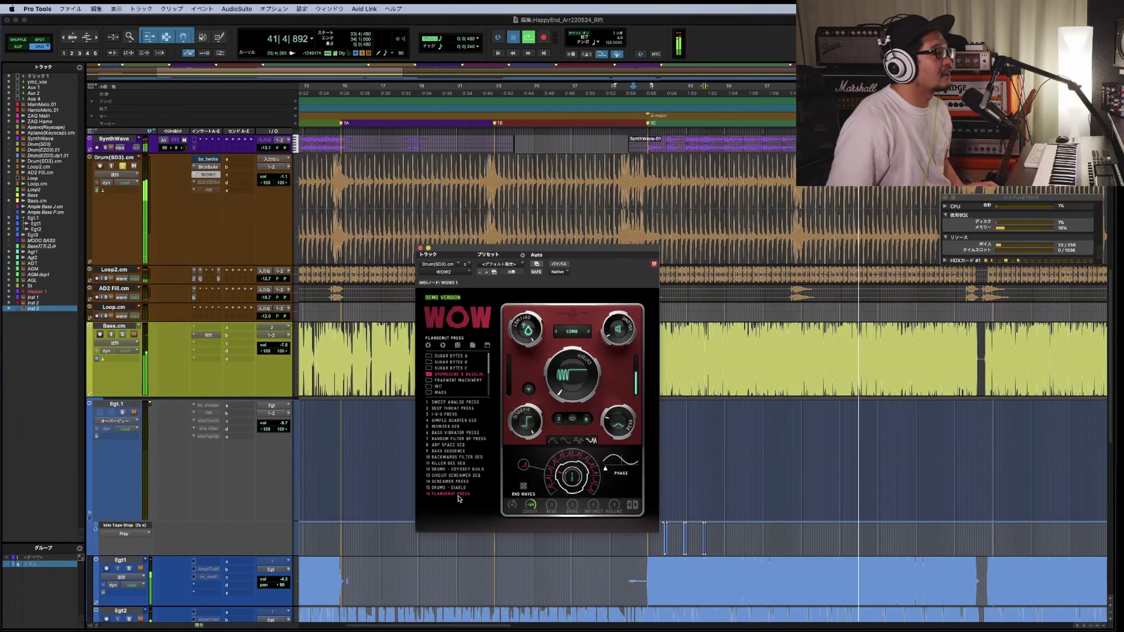
{"action": "key", "text": "space"}
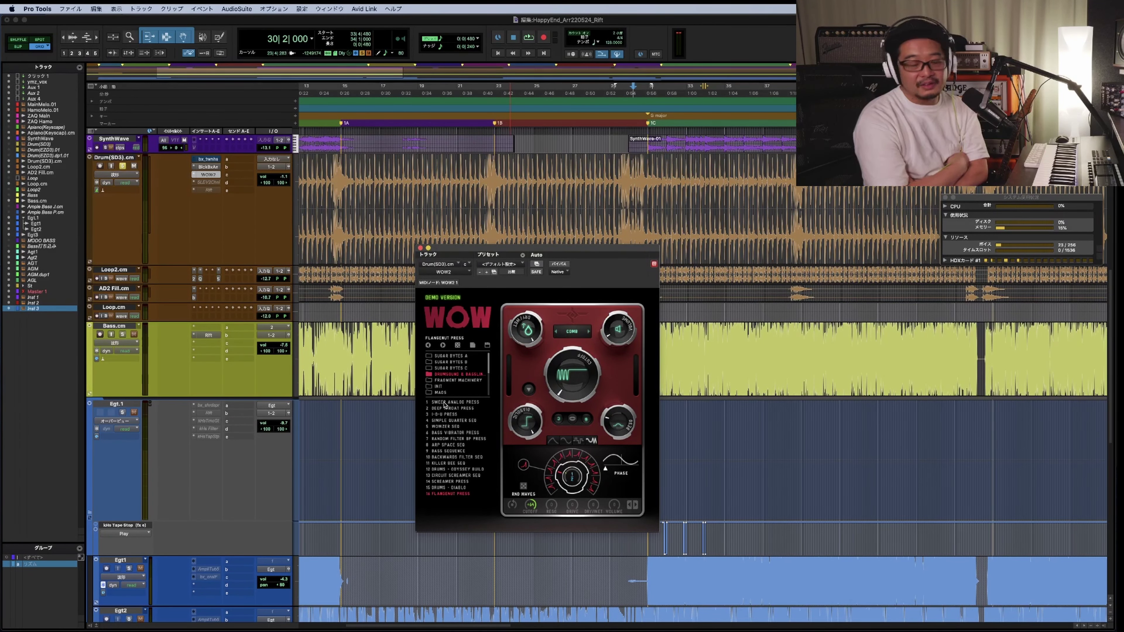
{"action": "left_click", "coordinate": [421, 248]}
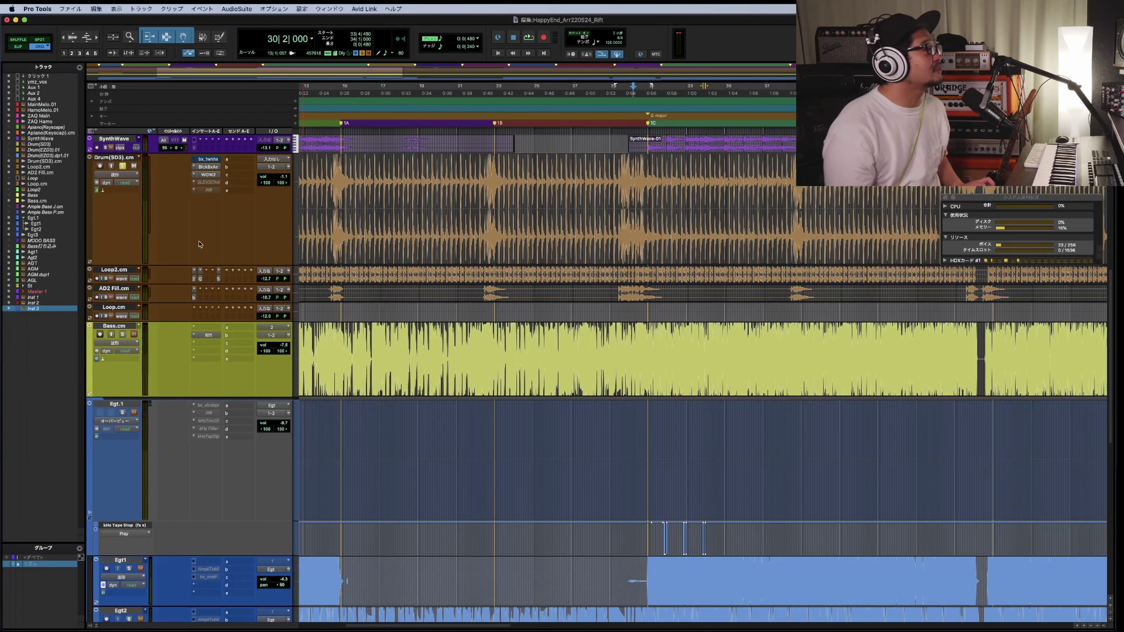
Play the soloed Loop.cm track from bar 3 near the song's start and open its WOW2 insert
{"action": "scroll", "coordinate": [332, 232], "scroll_direction": "left", "scroll_amount": 10}
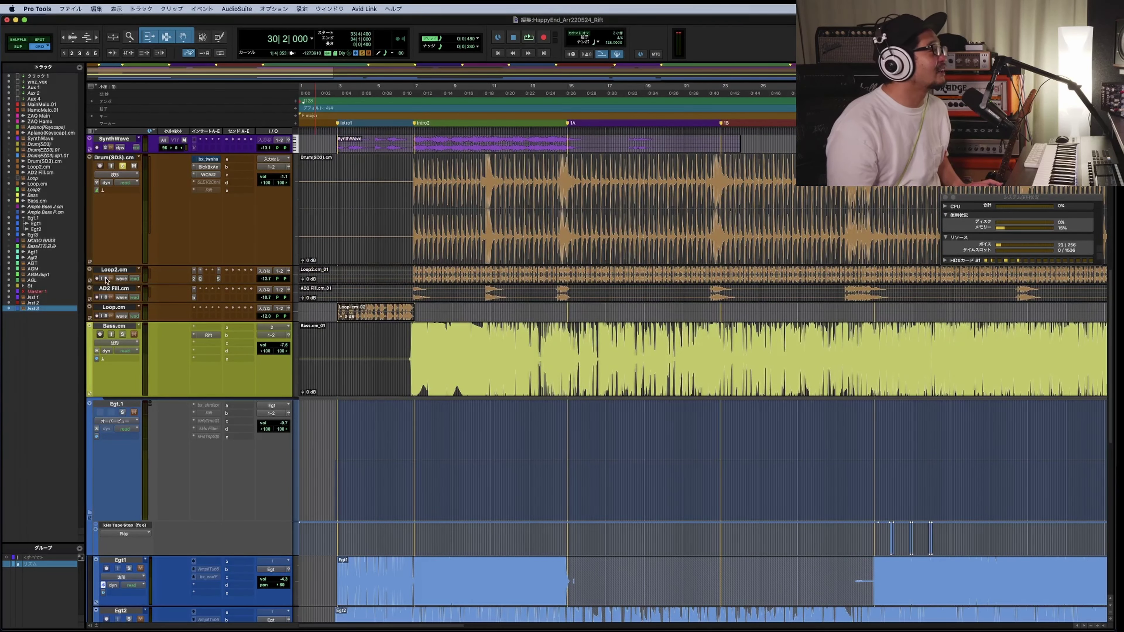
{"action": "key", "text": "space"}
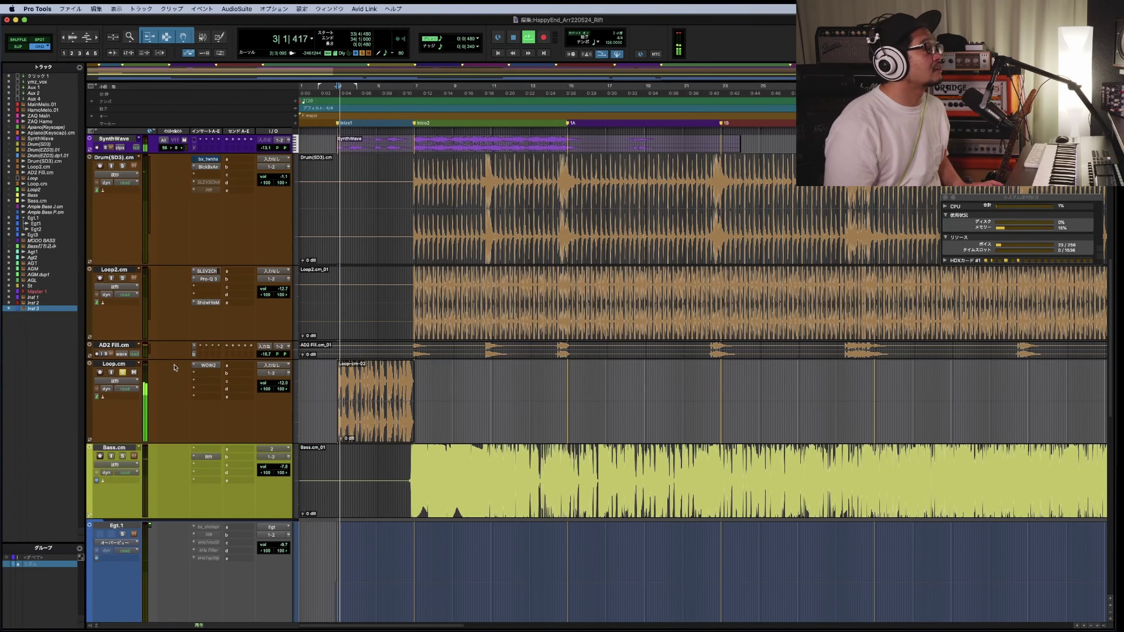
{"action": "key", "text": "super+bracketright"}
{"action": "left_click", "coordinate": [215, 367]}
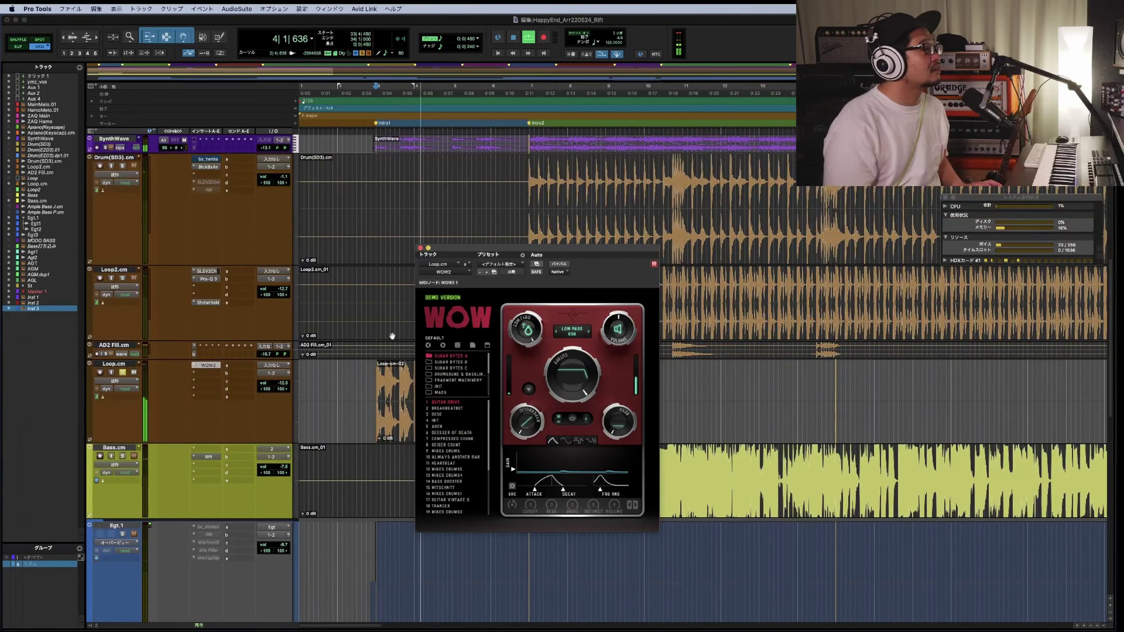
Audition Drumsound & Bassline presets on the loop up to Killer Bee Seq, load Guitar Solo Talk from Sugar Bytes C, and close the plug-in
{"action": "left_click", "coordinate": [458, 374]}
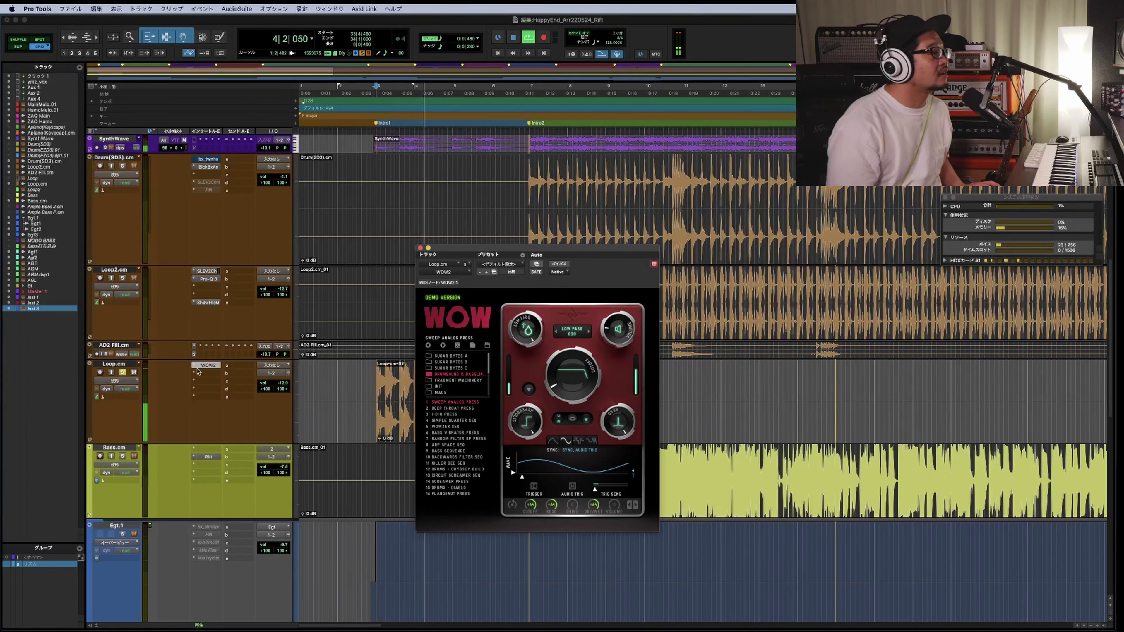
{"action": "left_click", "coordinate": [474, 409]}
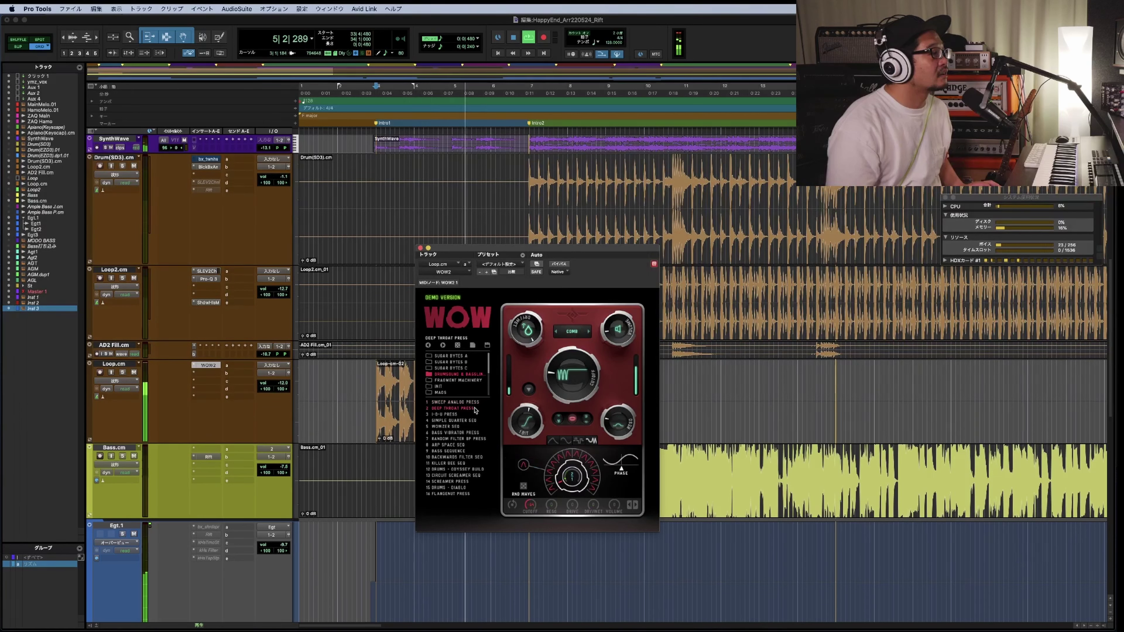
{"action": "left_click", "coordinate": [466, 420]}
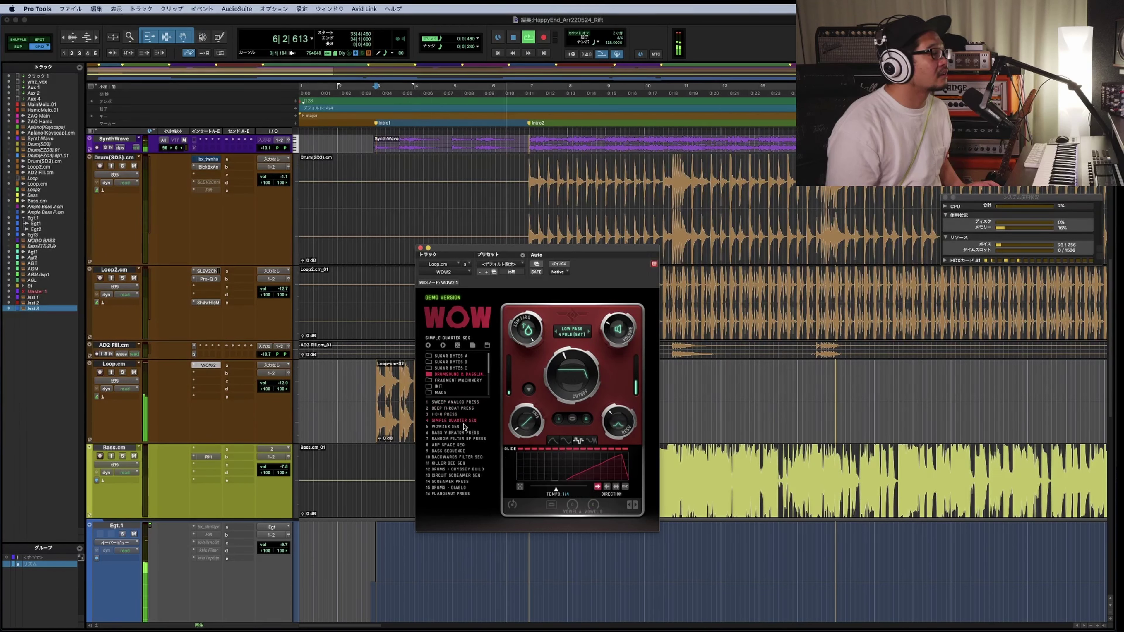
{"action": "left_click", "coordinate": [464, 427]}
{"action": "left_click", "coordinate": [260, 385]}
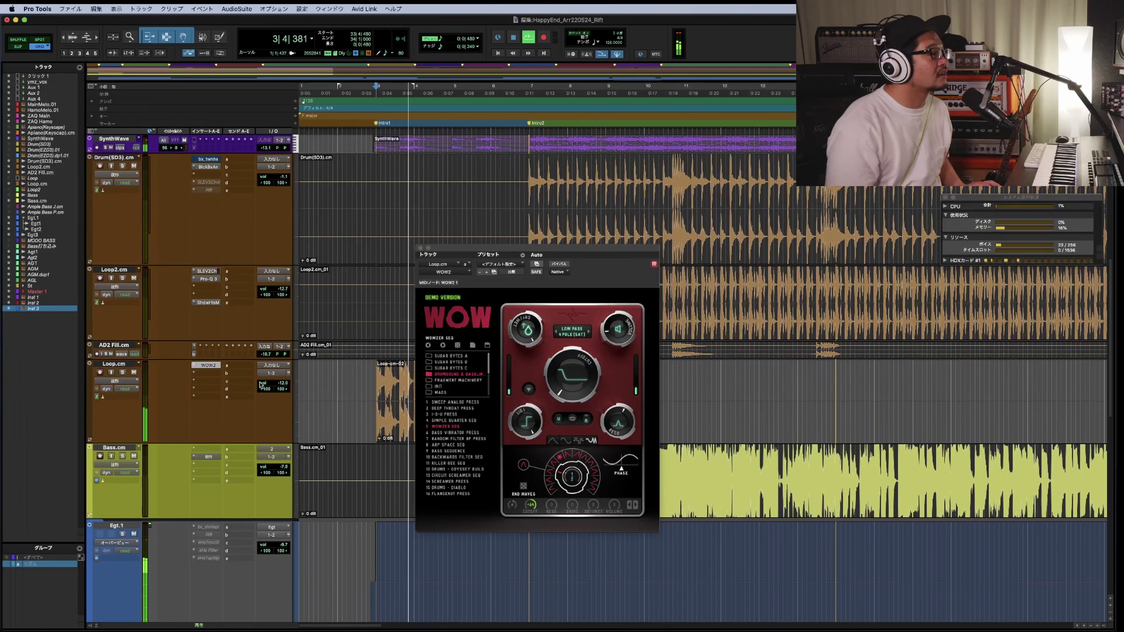
{"action": "left_click", "coordinate": [455, 433]}
{"action": "left_click", "coordinate": [461, 439]}
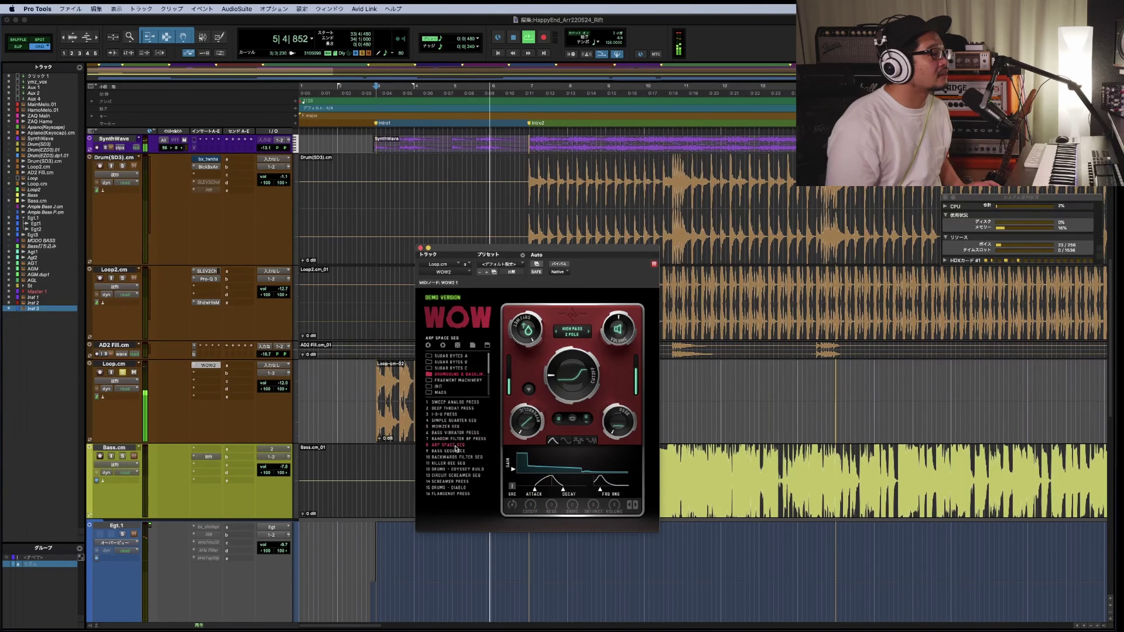
{"action": "left_click", "coordinate": [458, 458]}
{"action": "left_click", "coordinate": [462, 464]}
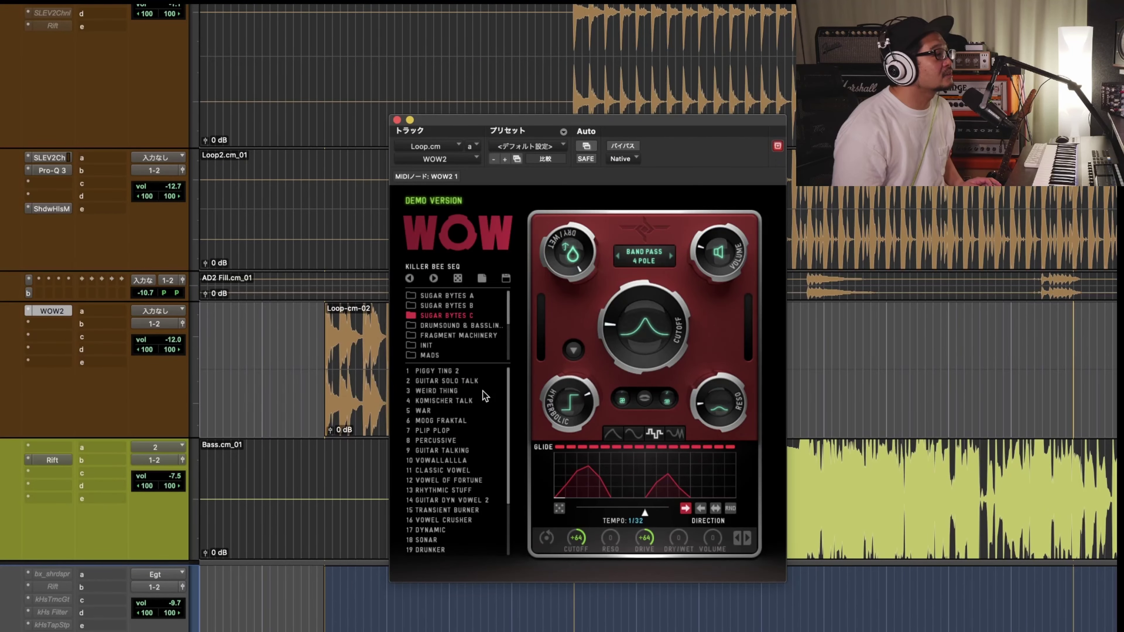
{"action": "left_click", "coordinate": [447, 381]}
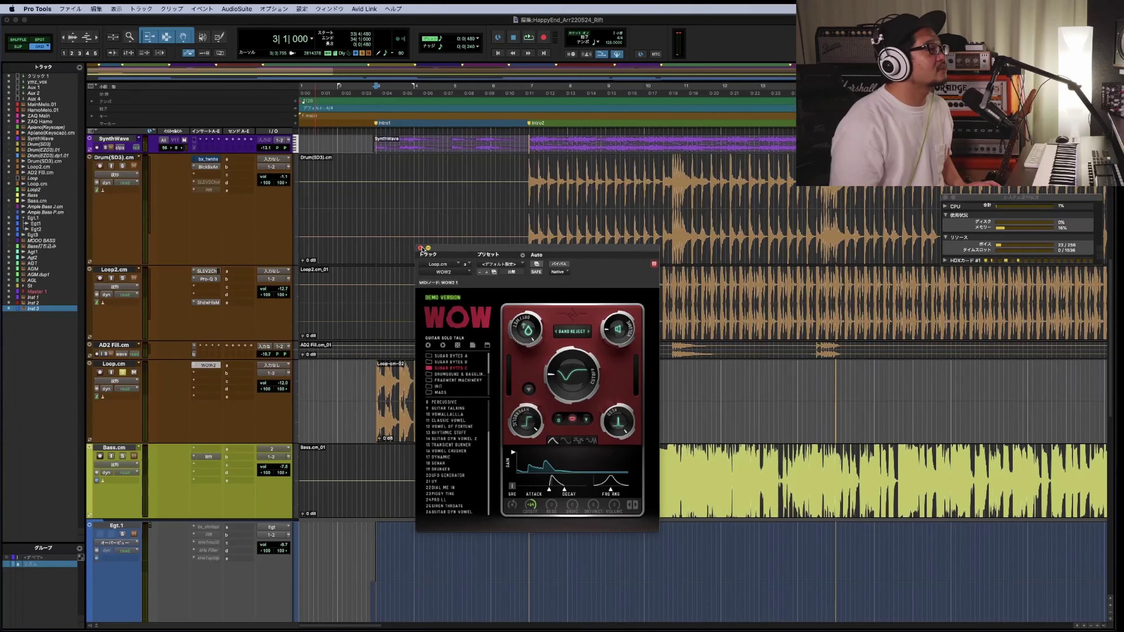
{"action": "left_click", "coordinate": [421, 249]}
Play the Egt3 guitar from bar 92 with WOW2's Guitar Solo Talk preset open and set the track's volume to -3.1
{"action": "scroll", "coordinate": [491, 329], "scroll_direction": "down", "scroll_amount": 10}
{"action": "key", "text": "super+bracketleft"}
{"action": "scroll", "coordinate": [491, 330], "scroll_direction": "up", "scroll_amount": 3}
{"action": "scroll", "coordinate": [491, 329], "scroll_direction": "left", "scroll_amount": 10}
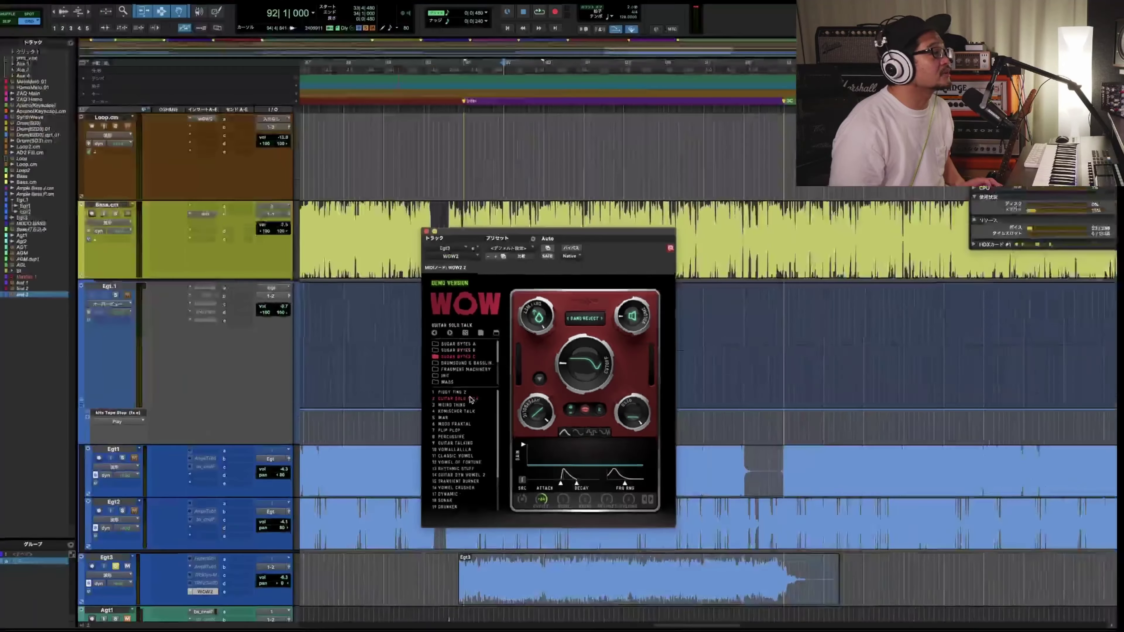
{"action": "key", "text": "space"}
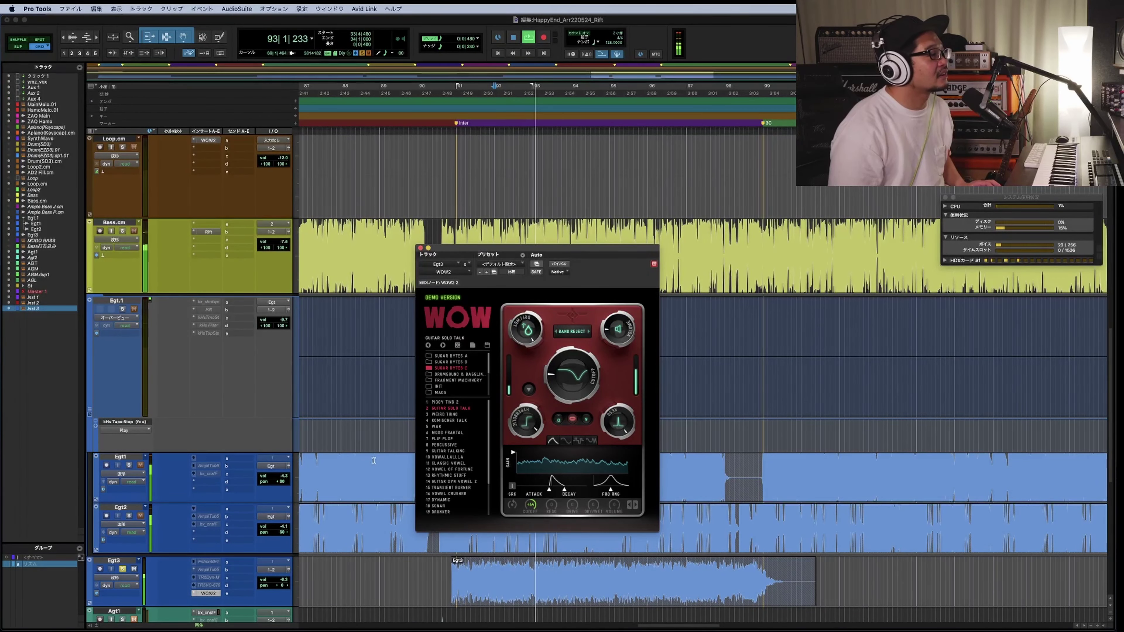
{"action": "left_click_drag", "start_coordinate": [275, 587], "coordinate": [303, 574]}
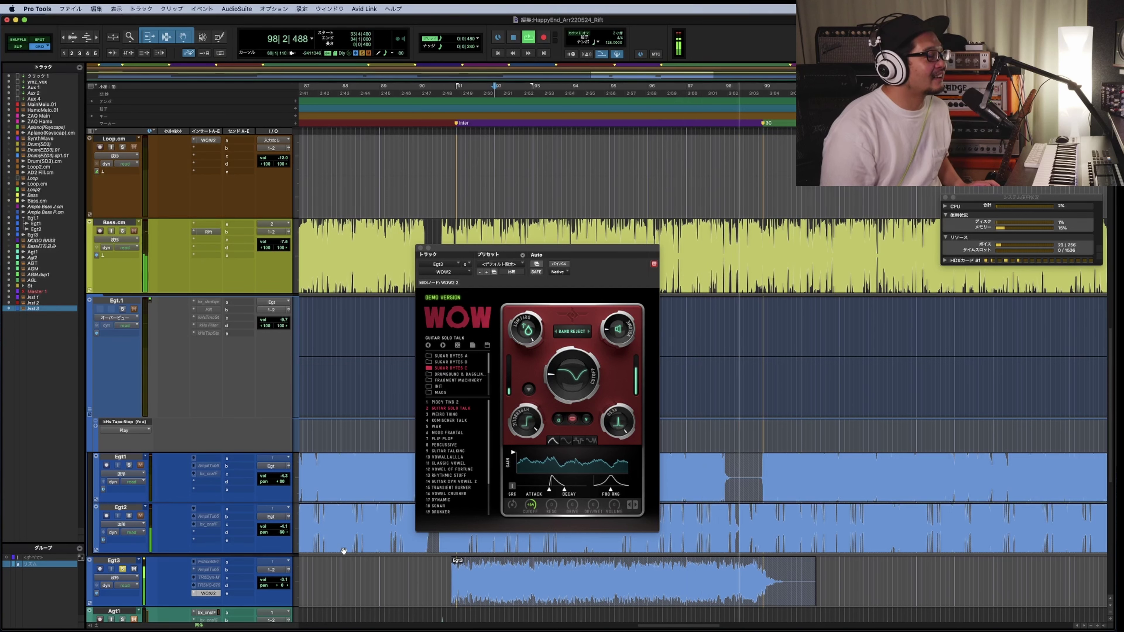
{"action": "key", "text": "space"}
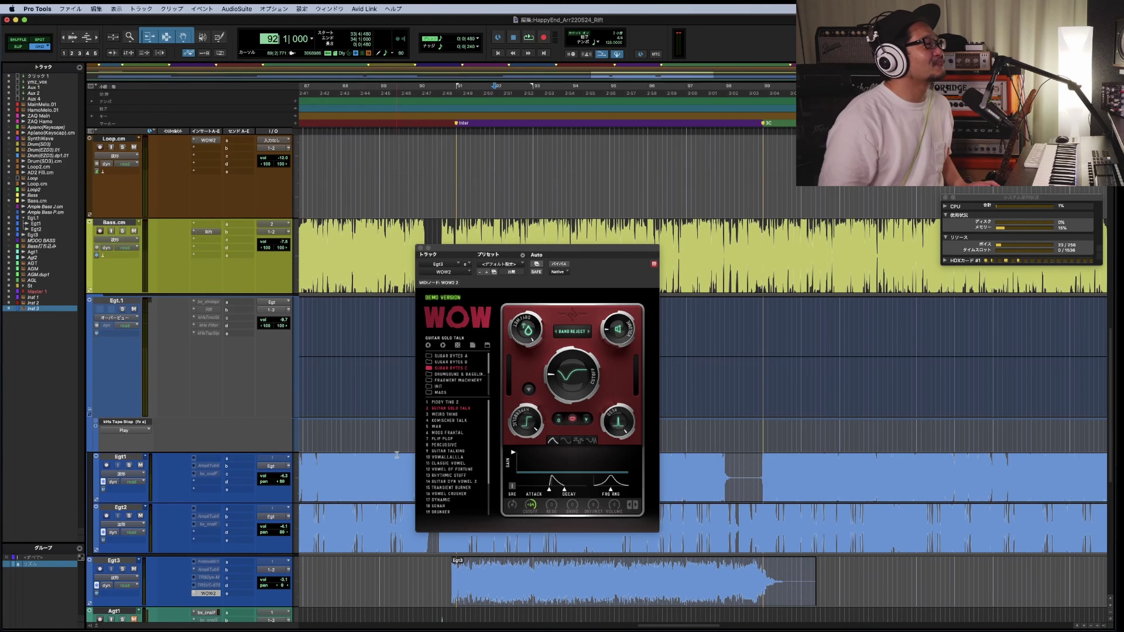
Set the playback start to bar 91 and listen to the interlude with the Egt3 guitar through WOW2
{"action": "type", "text": "1"}
{"action": "key", "text": "Return"}
{"action": "key", "text": "space"}
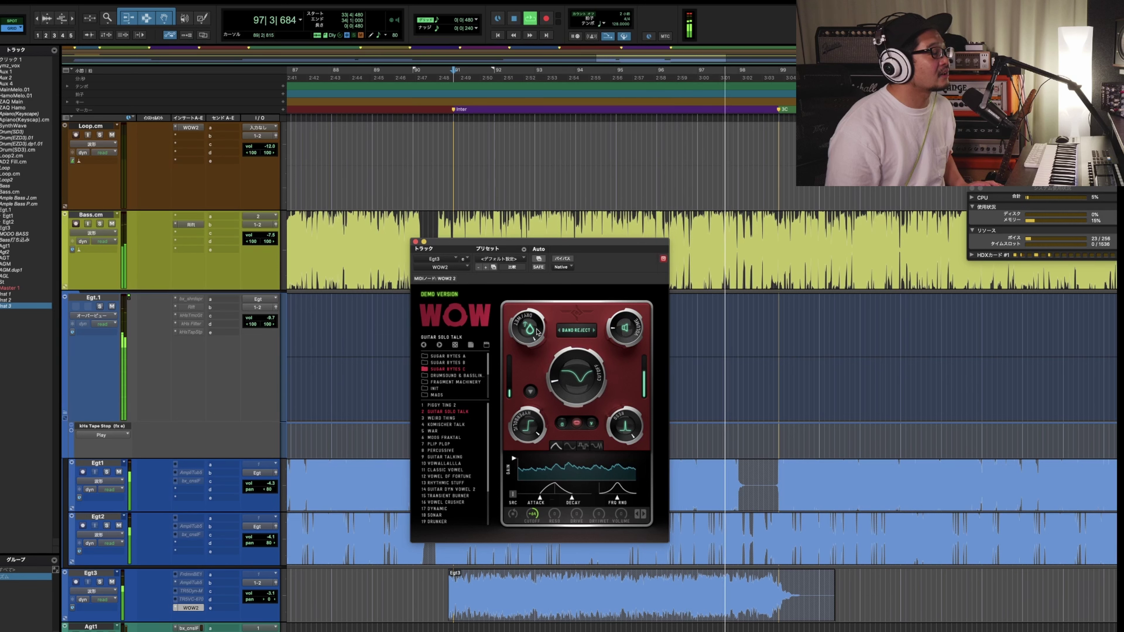
{"action": "key", "text": "space"}
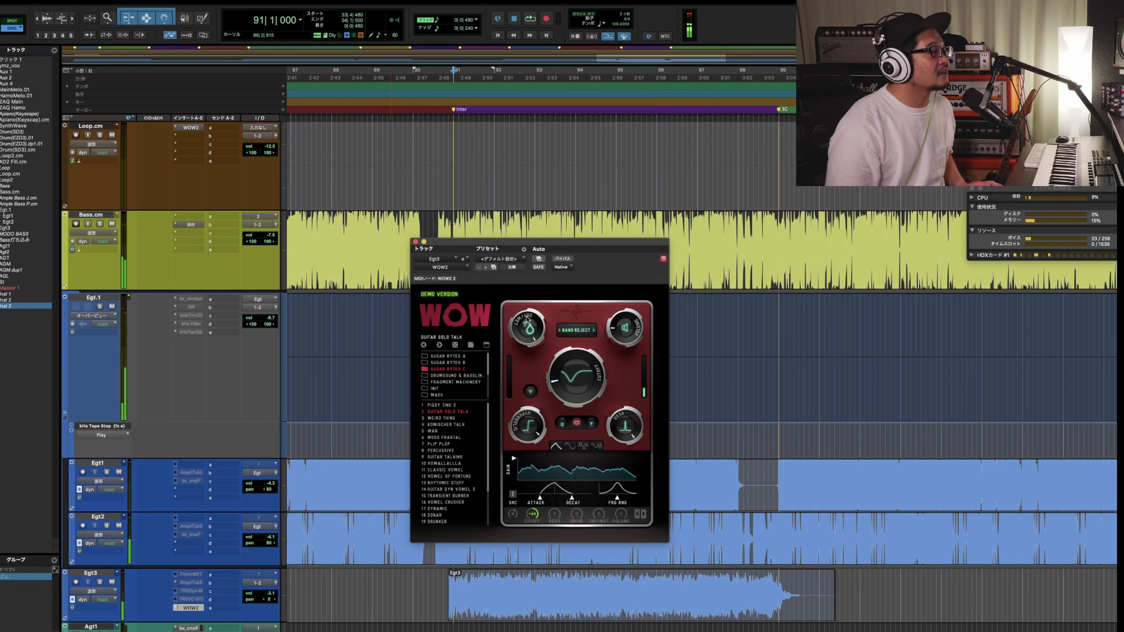
{"action": "key", "text": "space"}
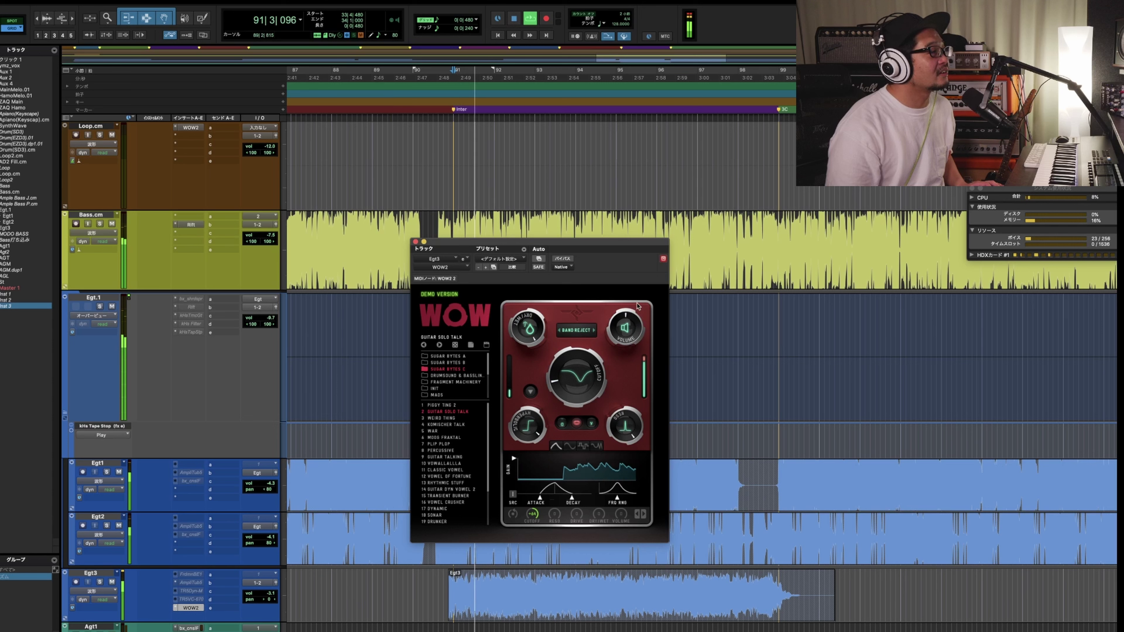
Adjust the distortion and resonance amounts of WOW2 on Egt3 while playing the interlude, and replay it from bar 91
{"action": "left_click_drag", "start_coordinate": [526, 415], "coordinate": [513, 466]}
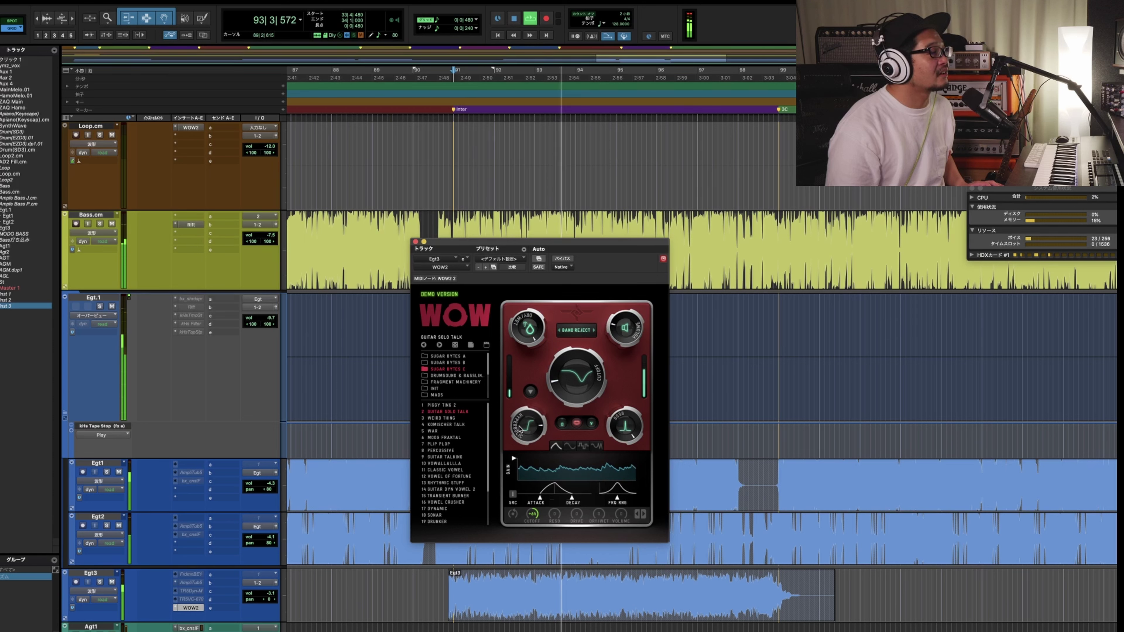
{"action": "left_click_drag", "start_coordinate": [626, 409], "coordinate": [628, 387]}
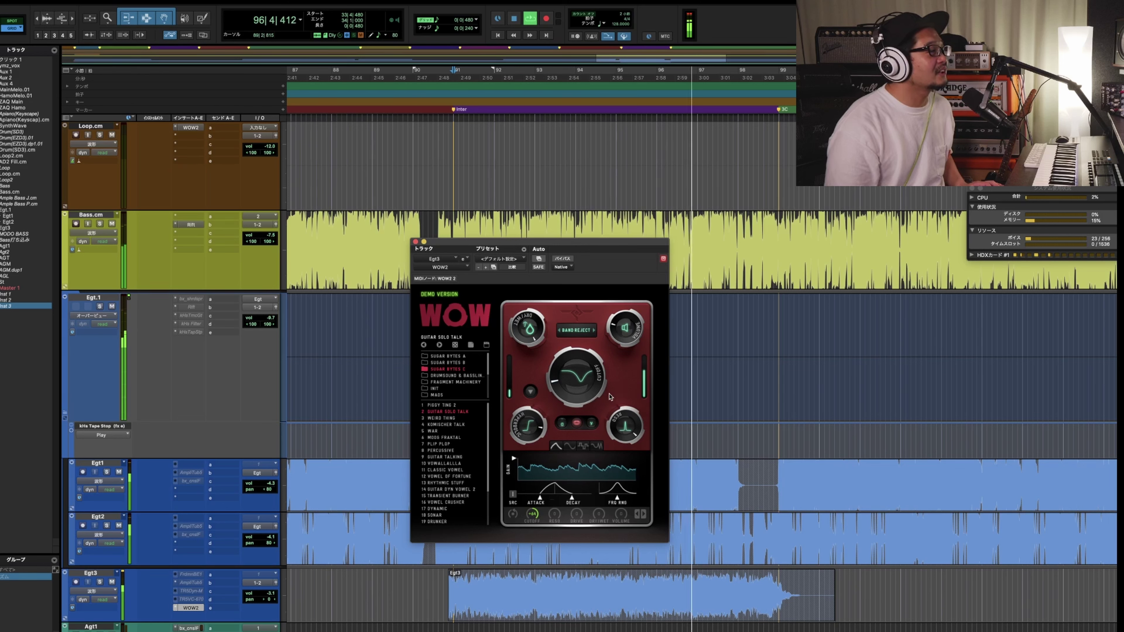
{"action": "key", "text": "space"}
{"action": "key", "text": "space"}
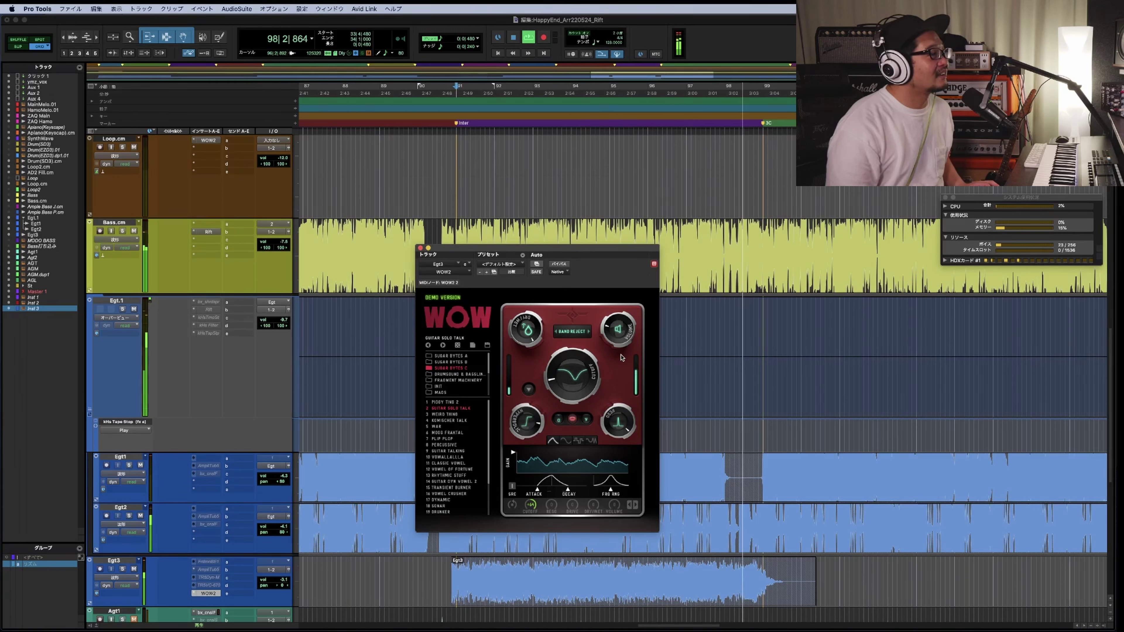
{"action": "key", "text": "space"}
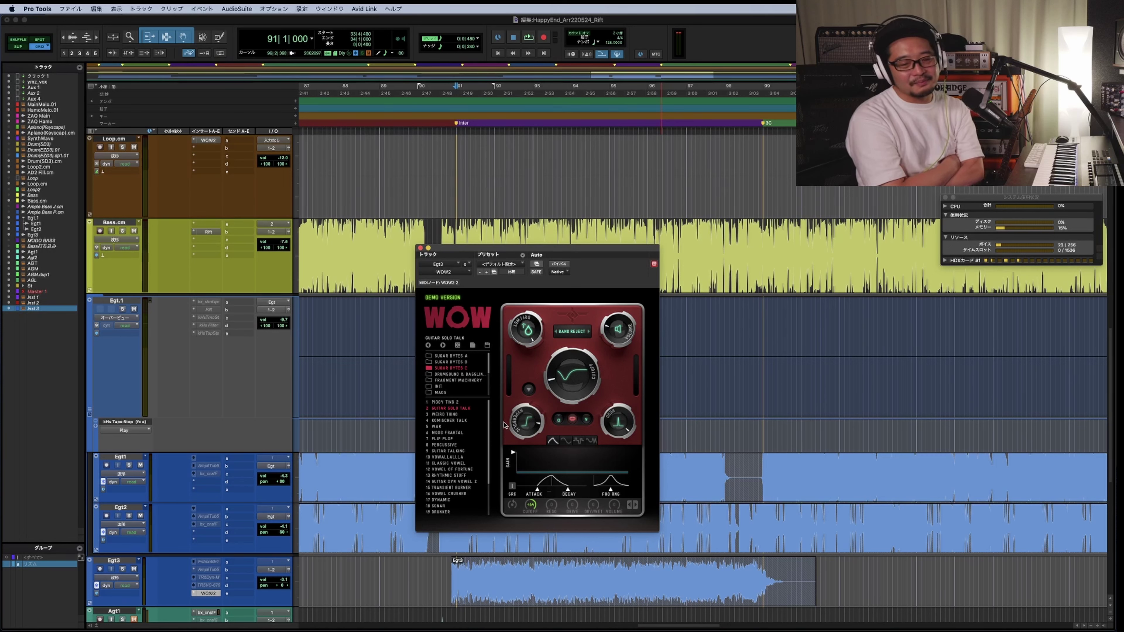
Switch WOW2's modulation section to the synced Wave modulator
{"action": "left_click", "coordinate": [566, 441]}
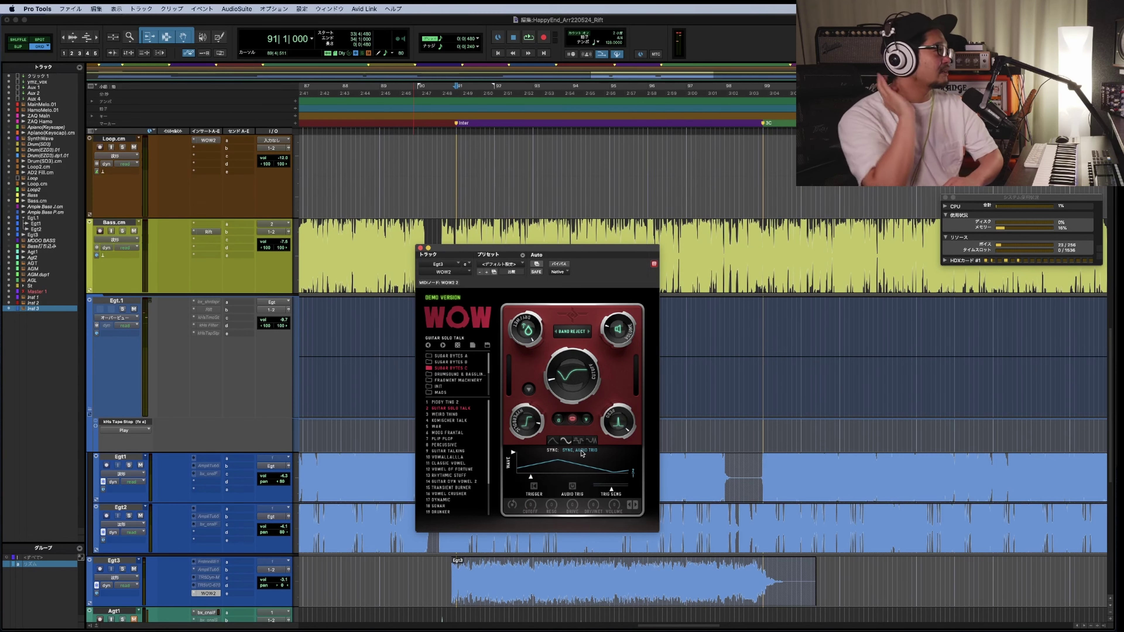